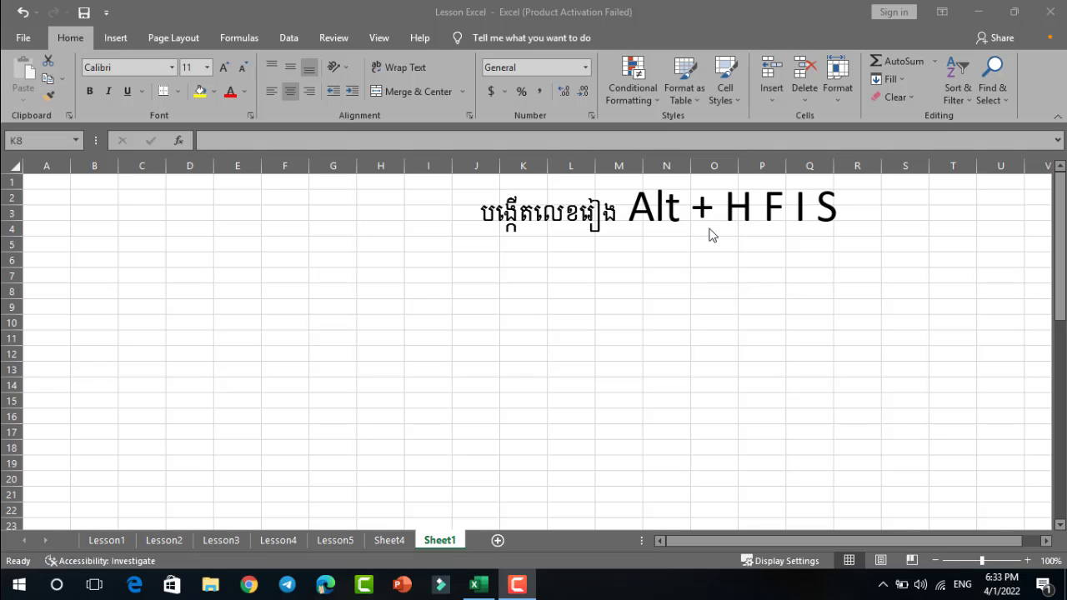
- Nudge the number-series note text box slightly left, keeping it near the top of Sheet1
left_click(682, 200)
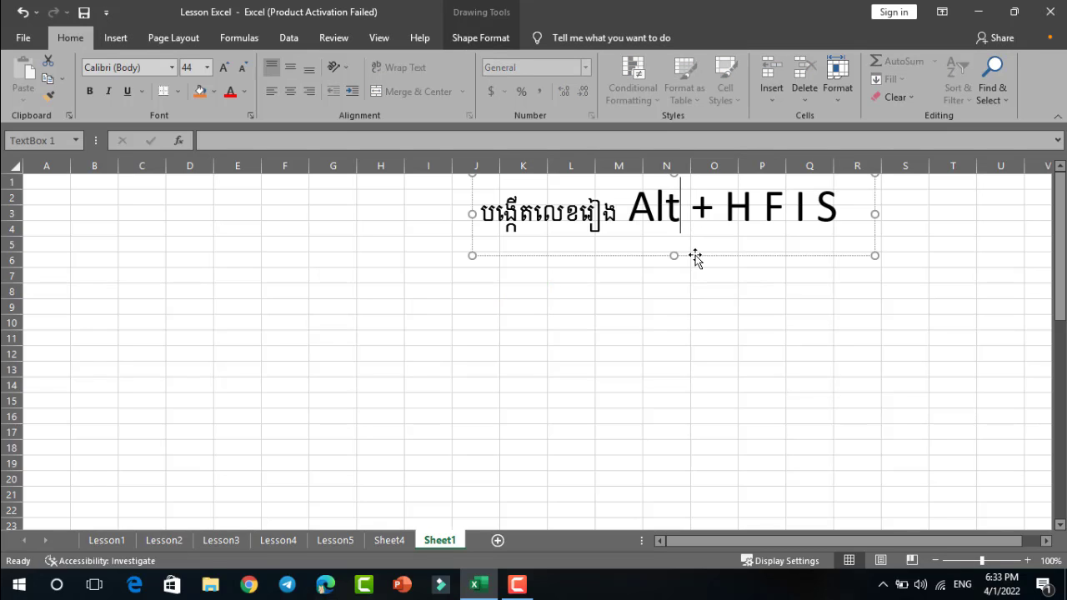
left_click_drag(698, 257, 579, 280)
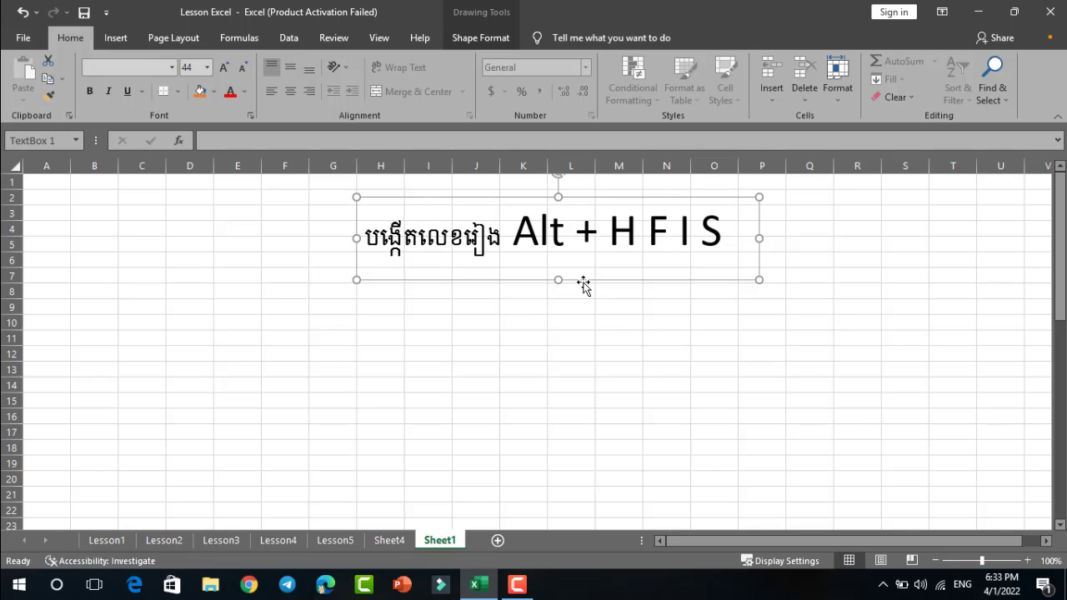
mouse_move(583, 285)
left_mouse_down()
mouse_move(618, 274)
mouse_move(631, 256)
mouse_move(680, 258)
left_mouse_up()
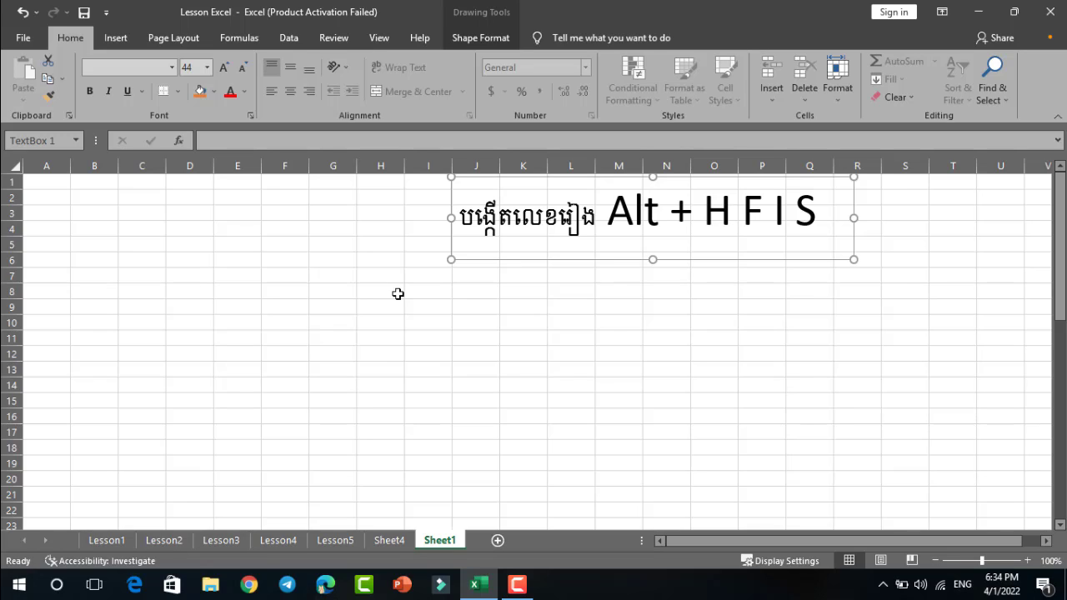
- Zoom the sheet to 120% and enter 1, 2 and 3 in cells C2, C3 and C4
left_click(142, 255)
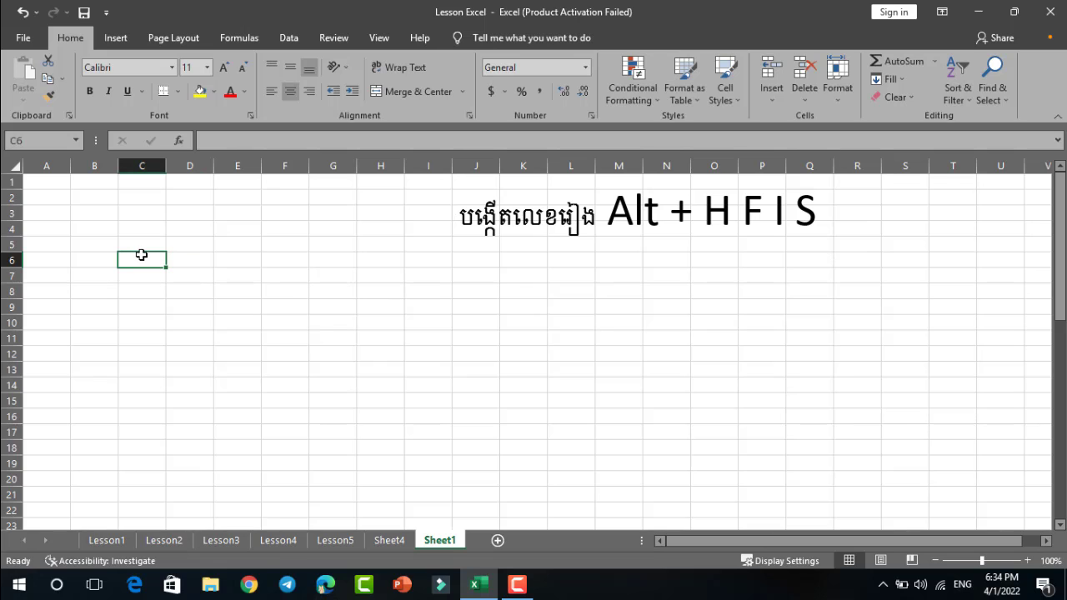
left_click(1027, 560)
left_click(1027, 560)
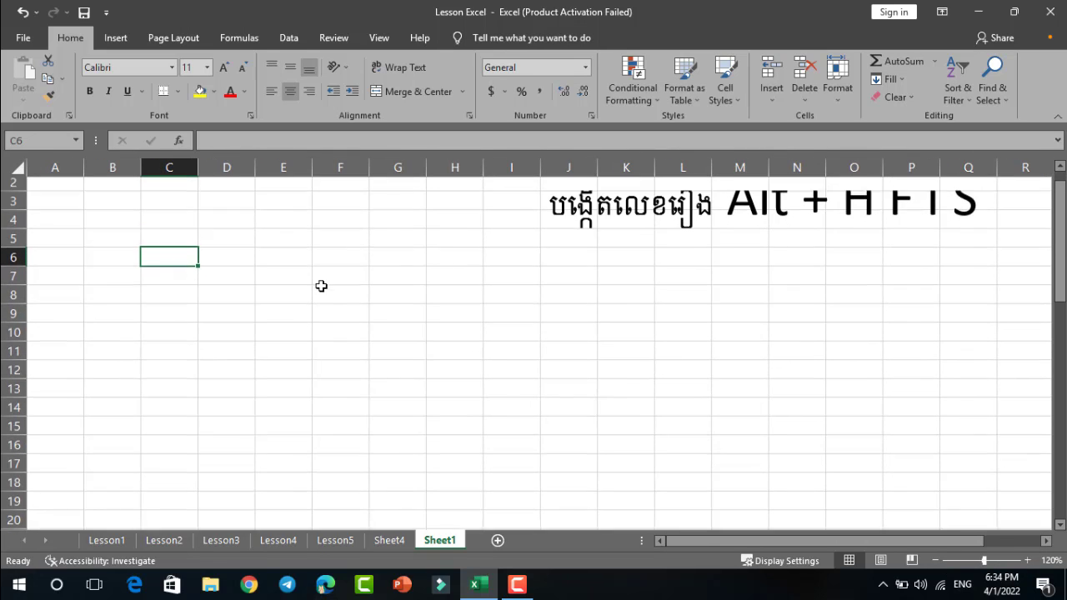
scroll(321, 286, "up", 1)
left_click(169, 206)
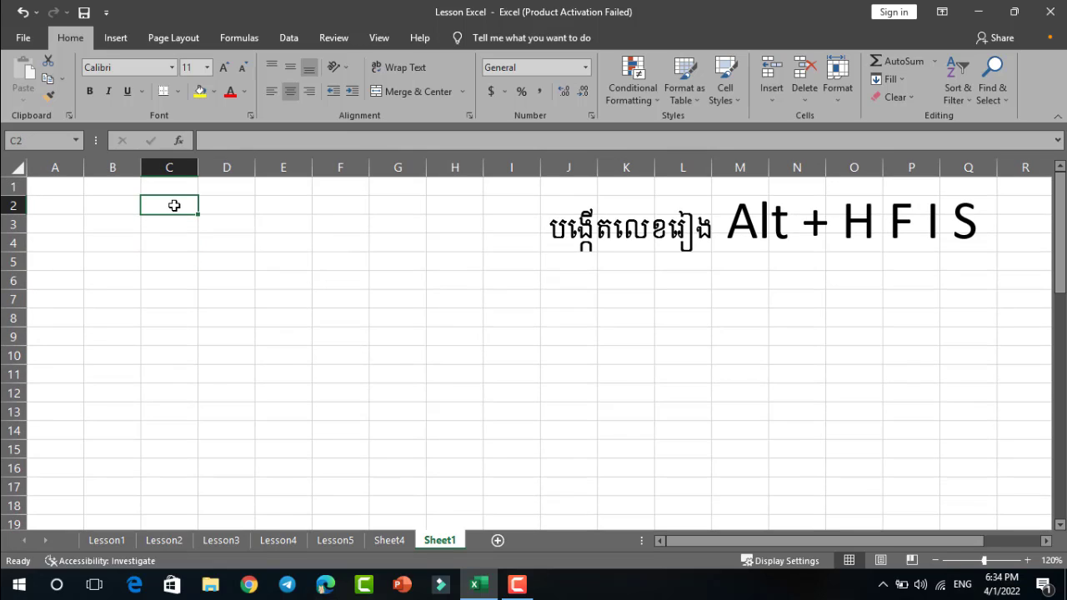
type("1")
key("Return")
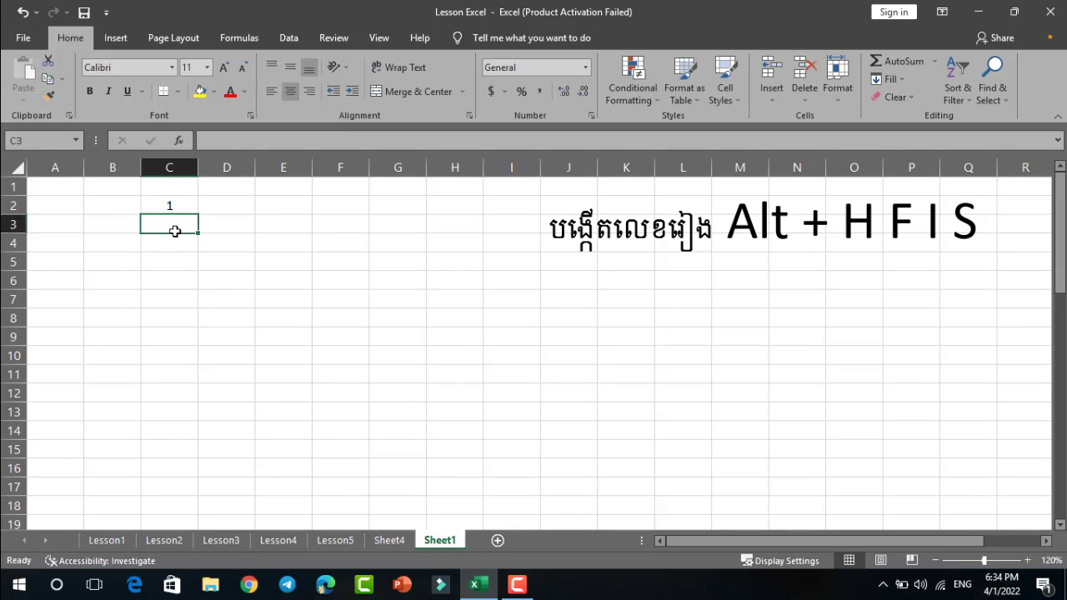
type("2")
key("Return")
type("3")
key("Return")
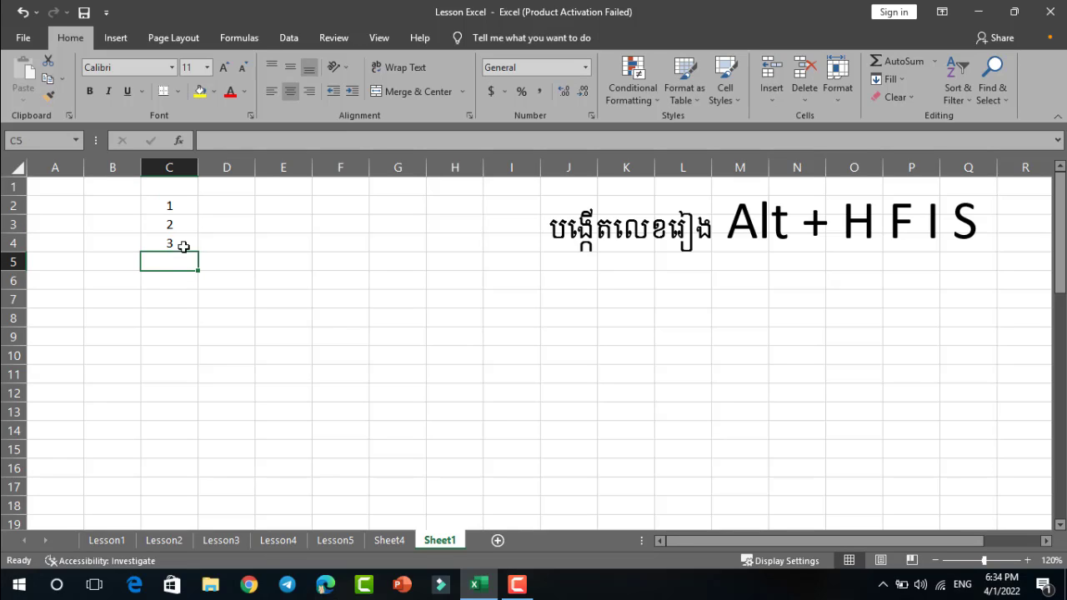
- Enter 1 in D2 and fill down to D15, using Fill Series to make 1–14
left_click_drag(182, 207, 178, 238)
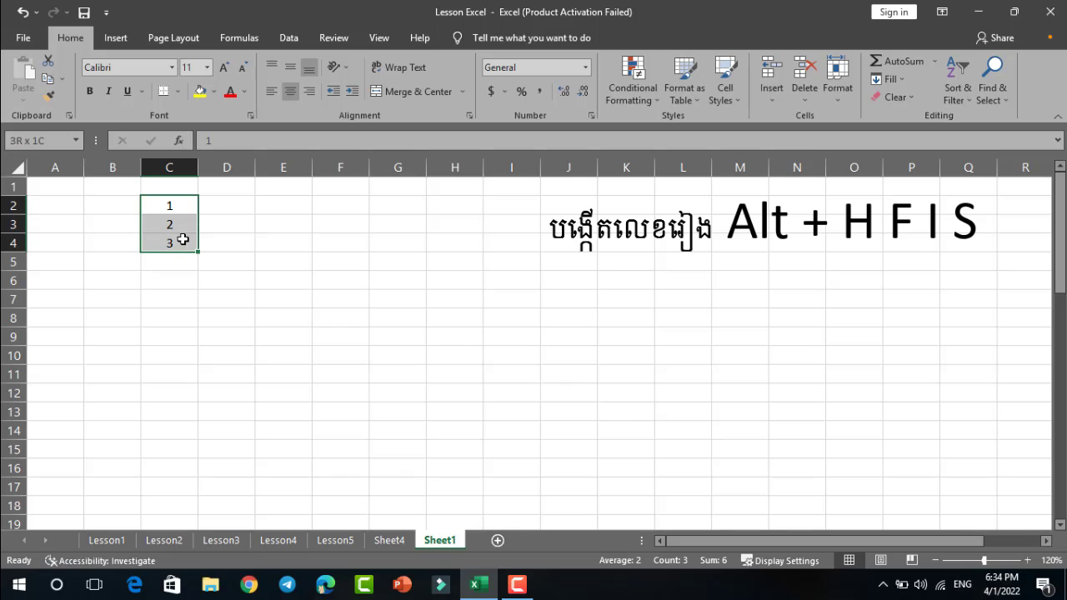
left_click(221, 205)
type("1")
key("Return")
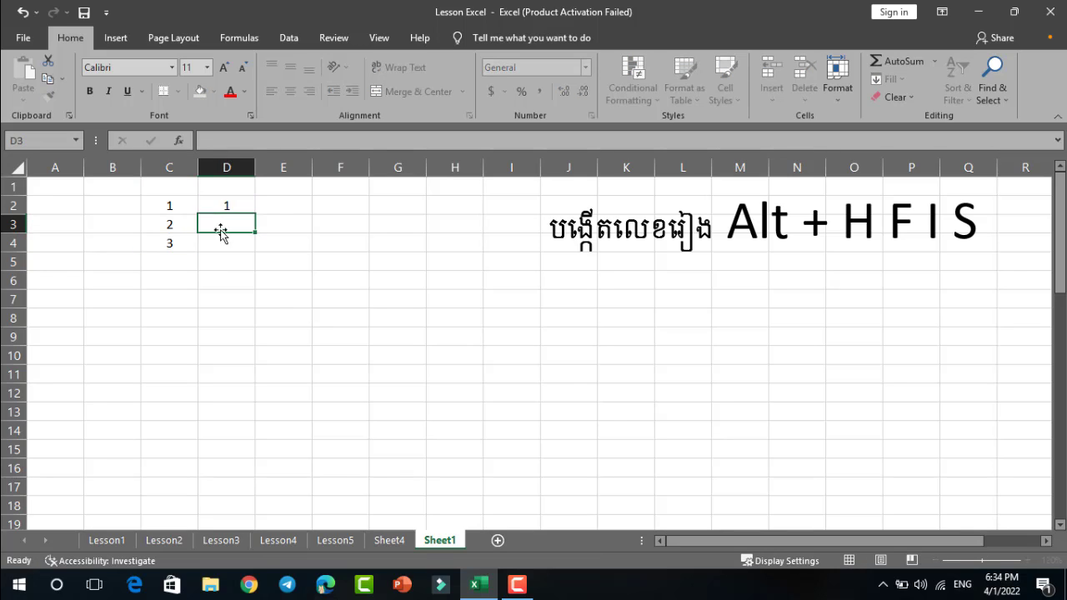
left_click(242, 205)
left_click_drag(255, 215, 257, 449)
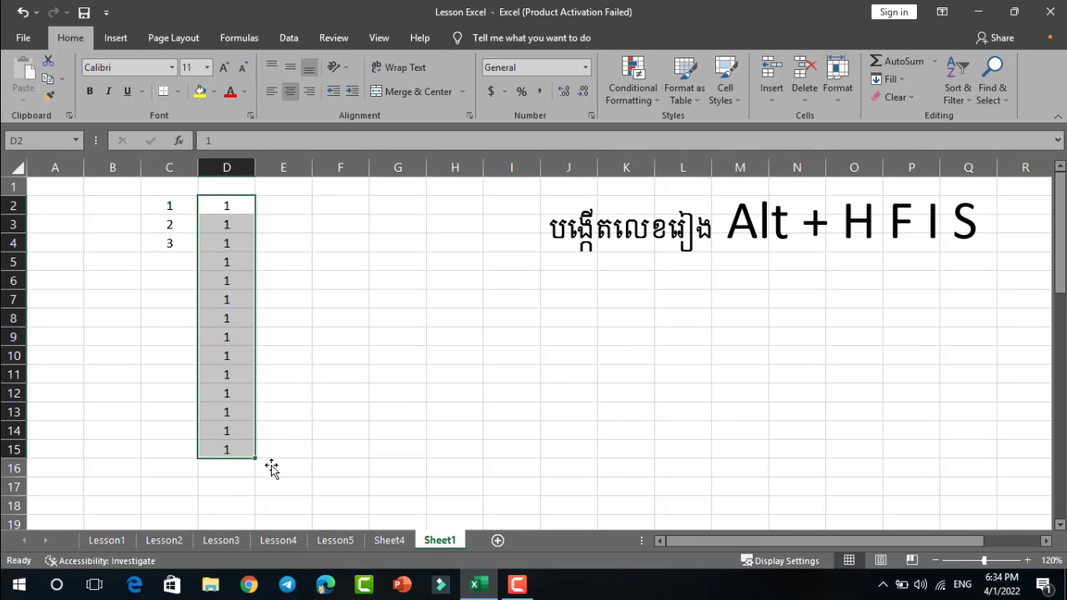
left_click(276, 470)
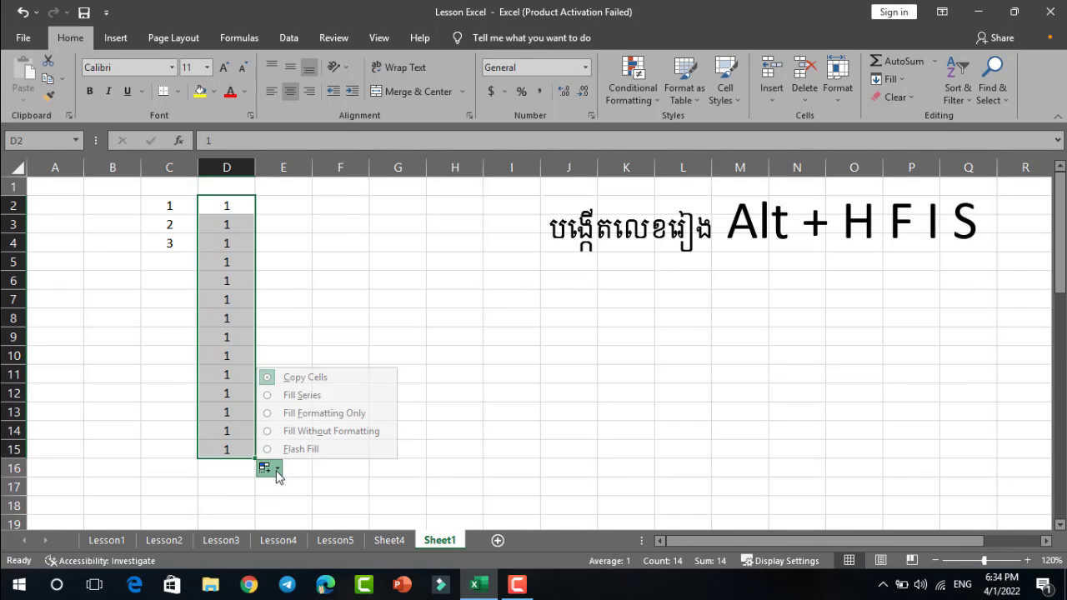
left_click(302, 395)
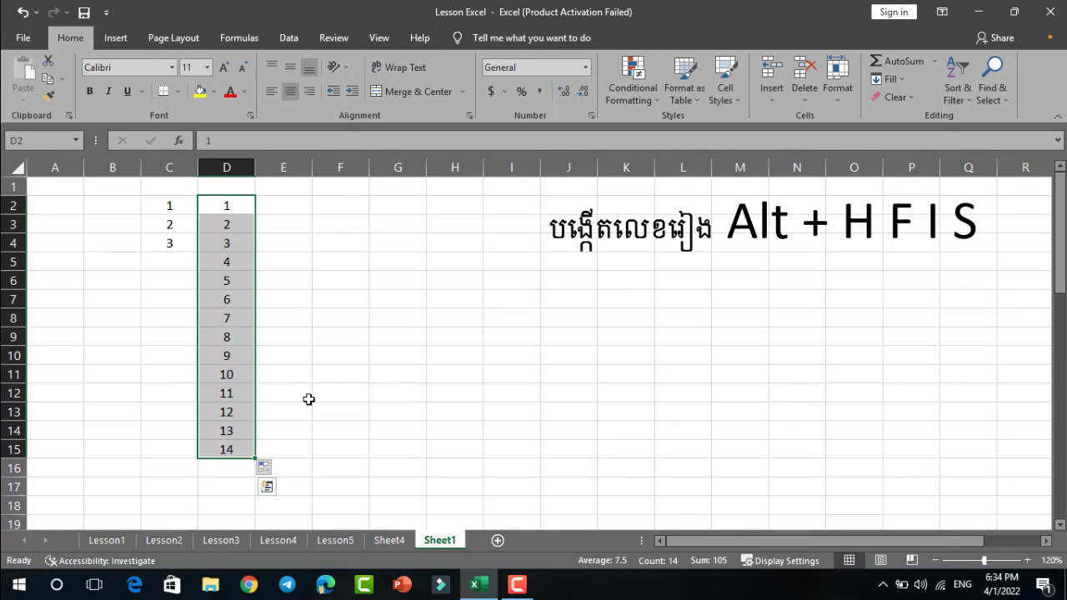
- Enter 1 and 2 in E2:E3 and extend the pattern down to E15
left_click(280, 208)
type("1")
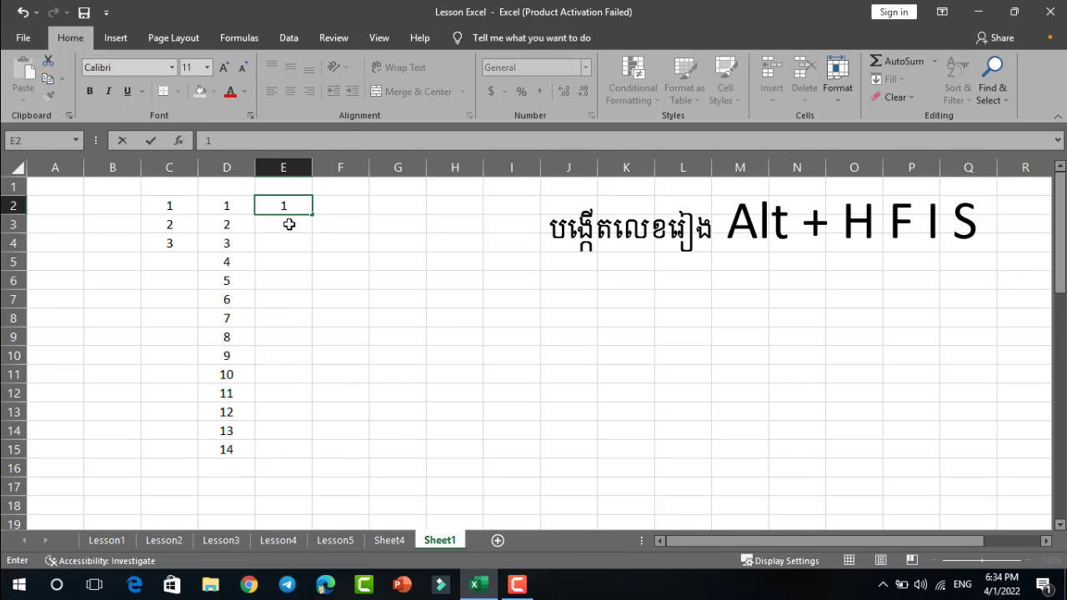
key("Return")
type("2")
key("Return")
left_click_drag(299, 208, 301, 453)
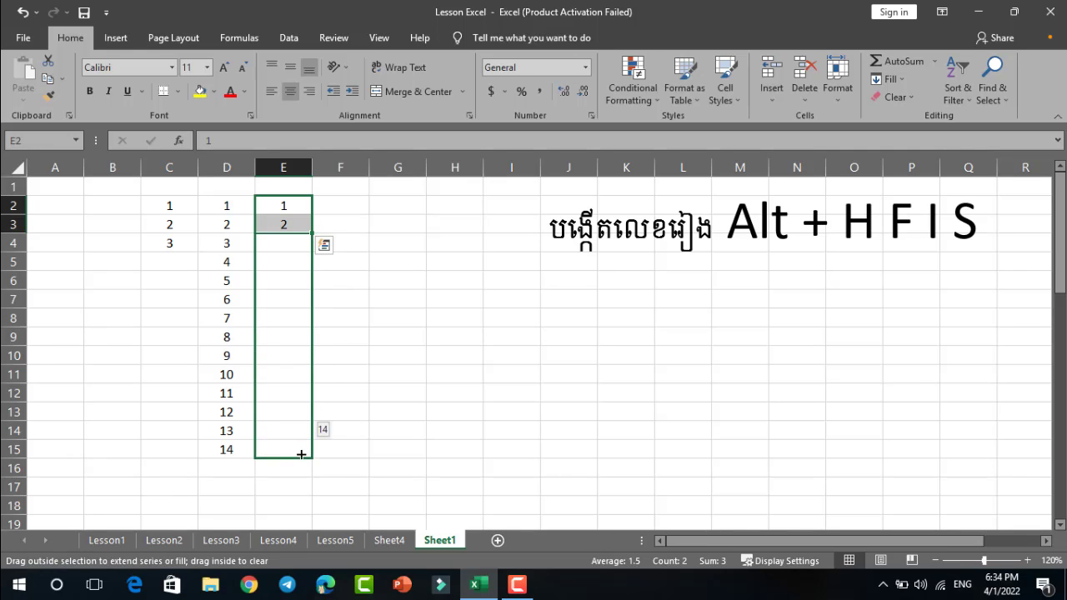
left_click(346, 406)
left_click(278, 188)
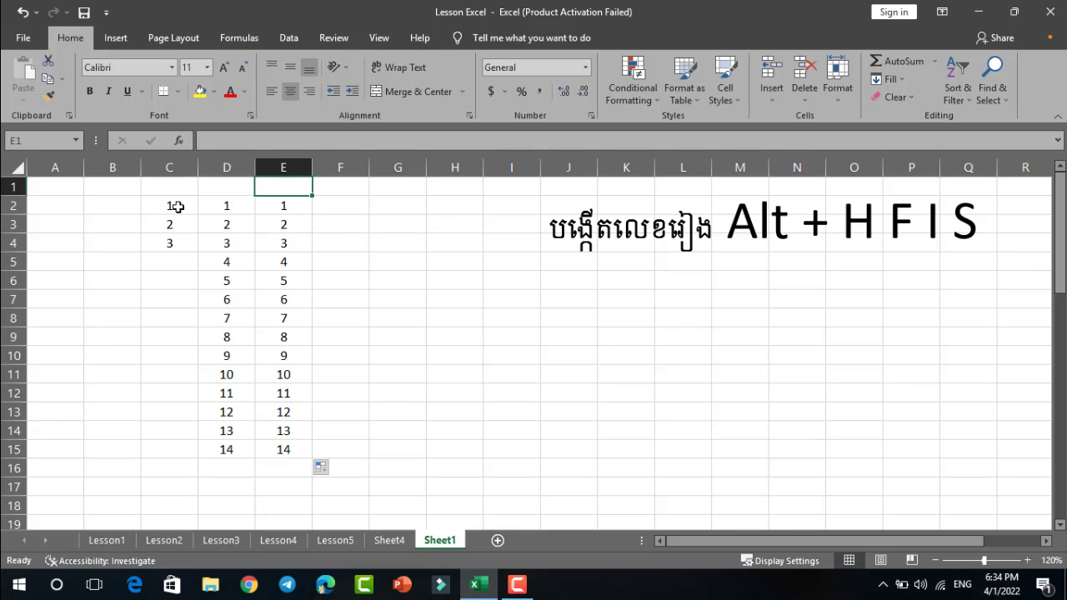
- Enter the starting number 1 in cell G1
left_click(430, 229)
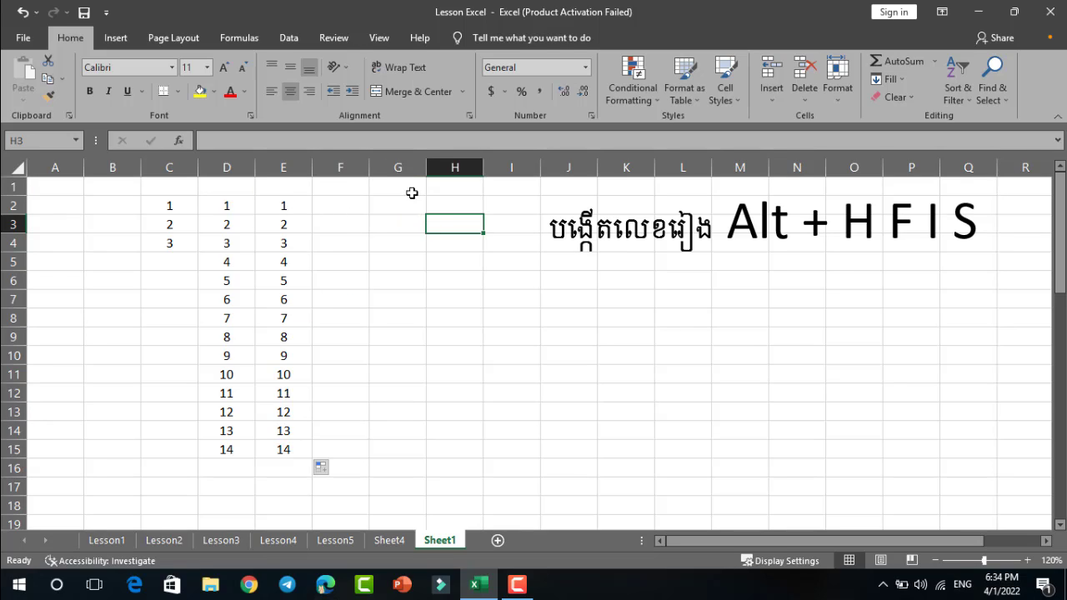
left_click(410, 187)
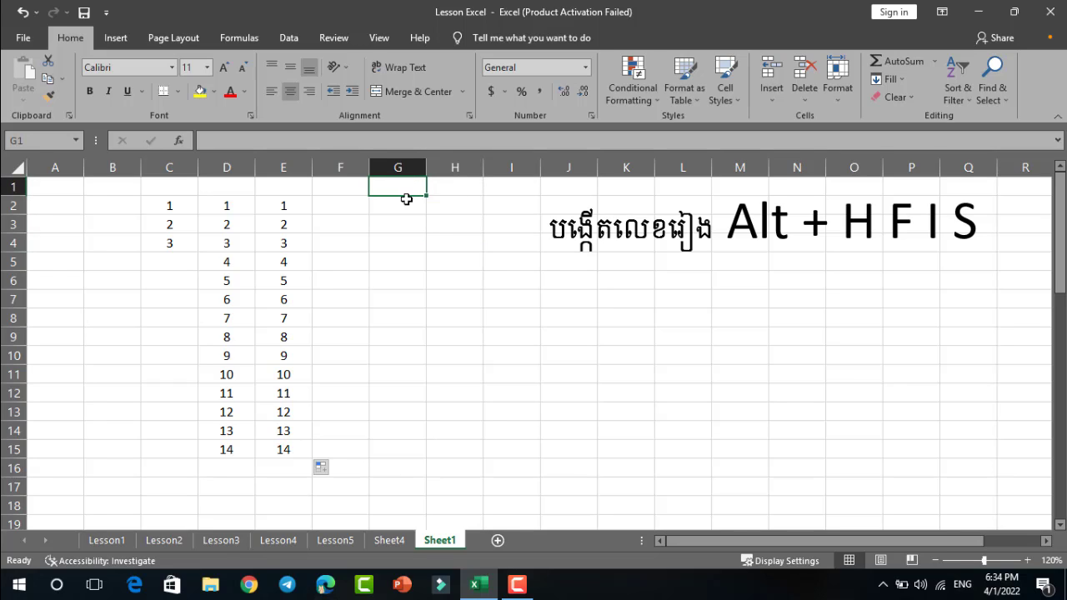
type("1")
key("Return")
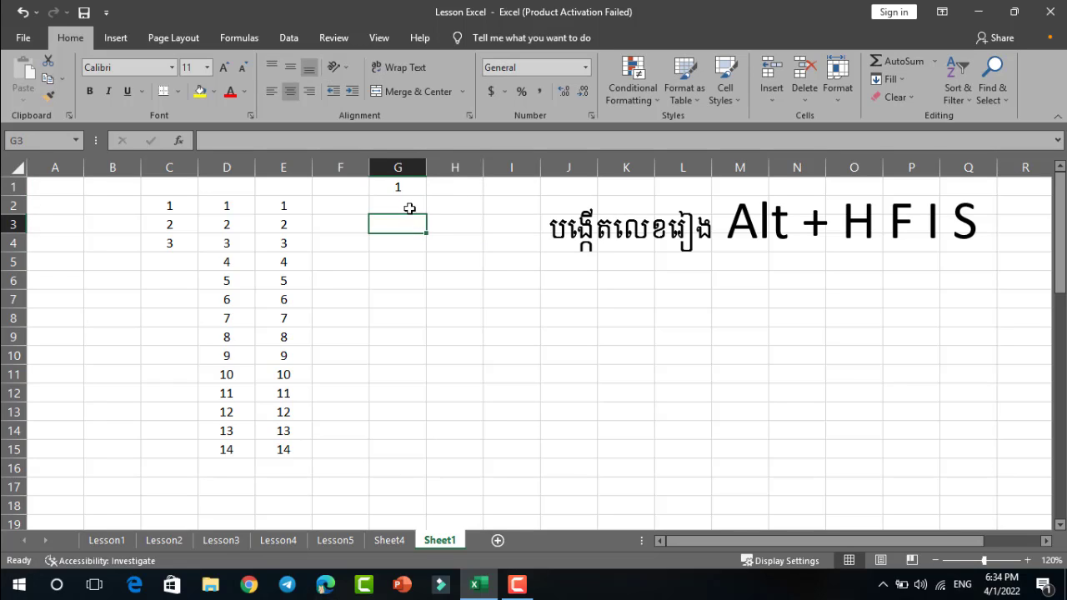
left_click(412, 187)
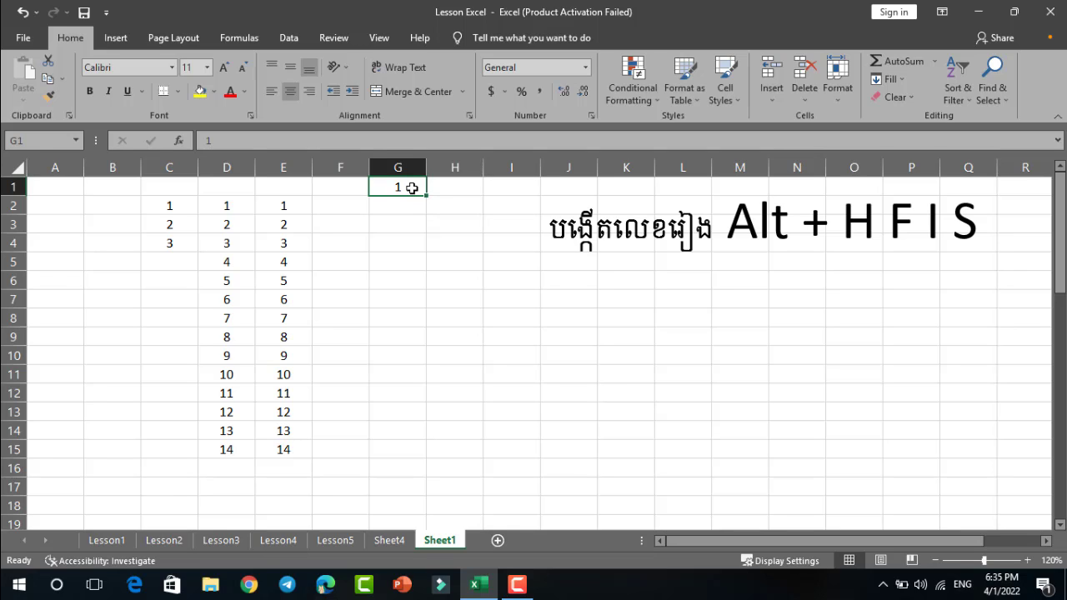
- Fill G1 down with the Series dialog (Alt+H F I S), Columns, stop value 15
key("alt")
key("h")
key("f")
key("i")
key("s")
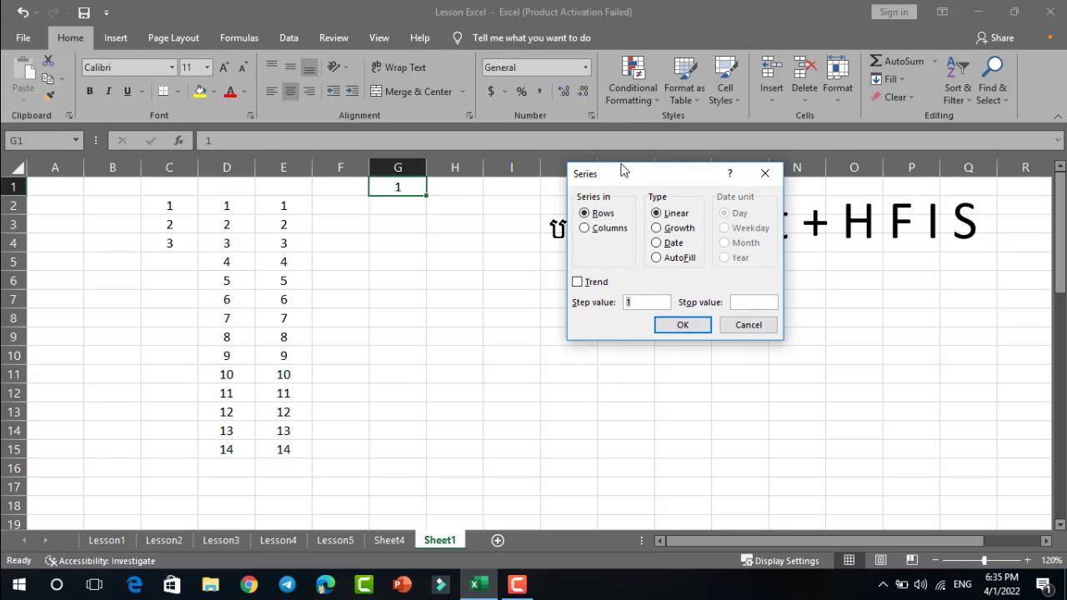
mouse_move(617, 172)
left_mouse_down()
mouse_move(540, 192)
mouse_move(625, 272)
left_mouse_up()
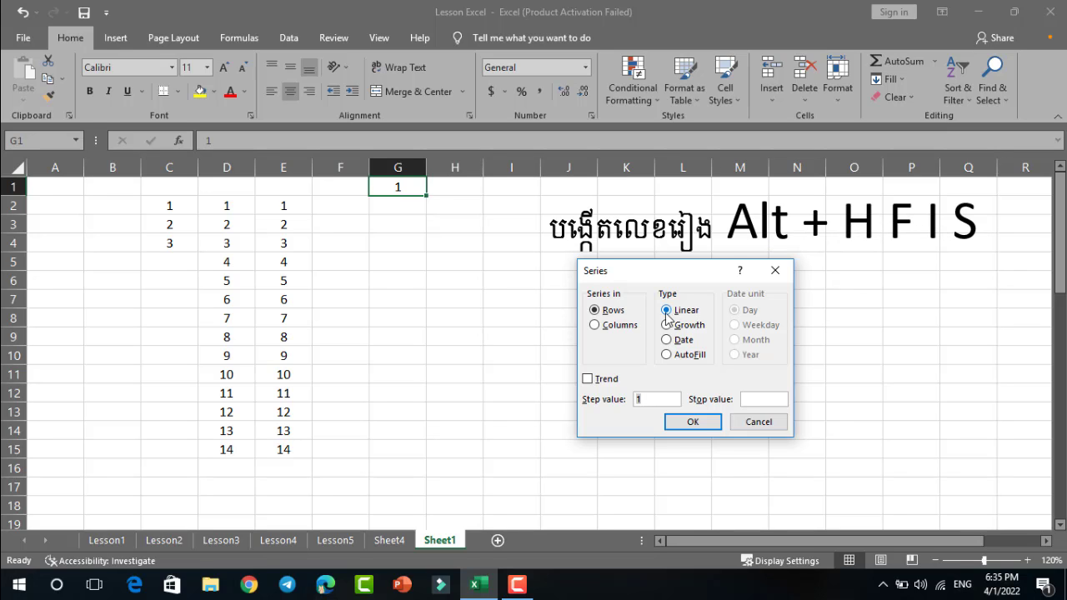
mouse_move(646, 281)
left_mouse_down()
mouse_move(606, 210)
mouse_move(418, 100)
mouse_move(175, 92)
left_mouse_up()
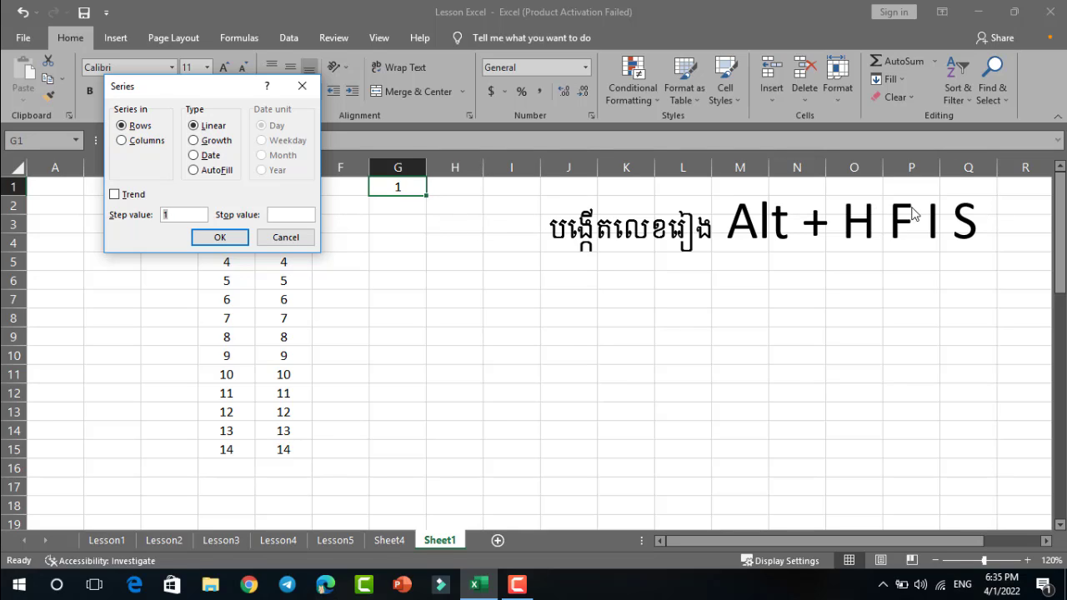
left_click(150, 143)
left_click(281, 216)
type("15")
left_click(220, 237)
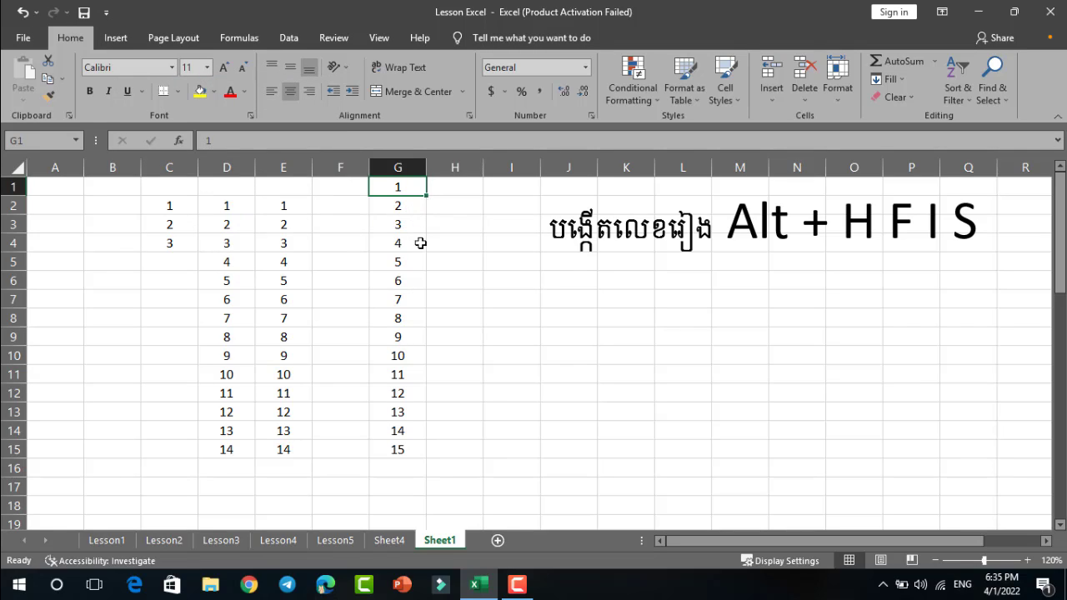
left_click(120, 469)
- Enter 1 in B16 and fill across the row with the Series dialog, stop value 20
type("1")
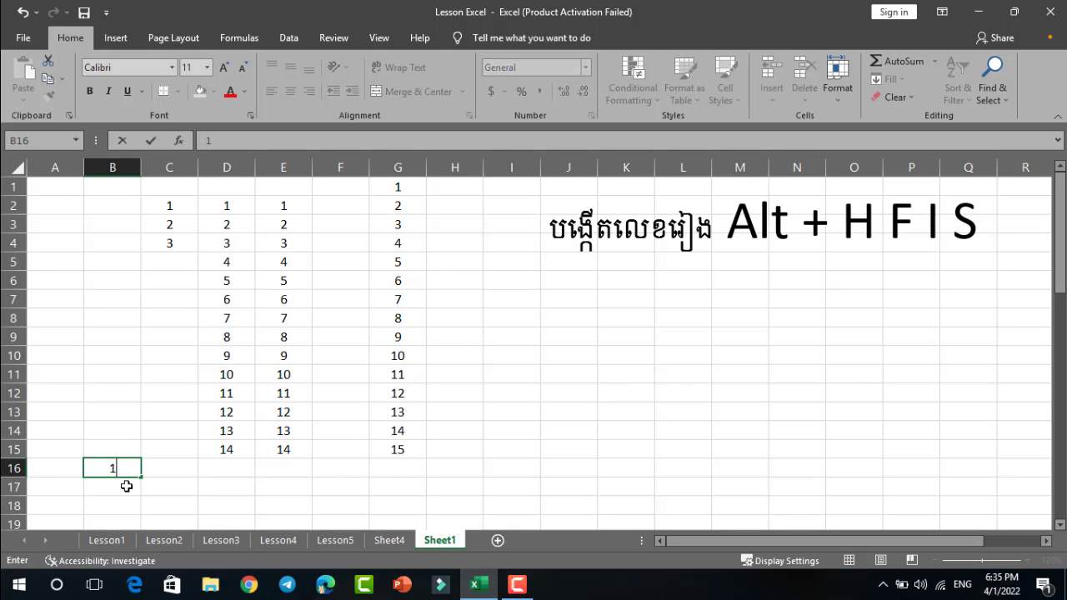
key("Return")
left_click(124, 470)
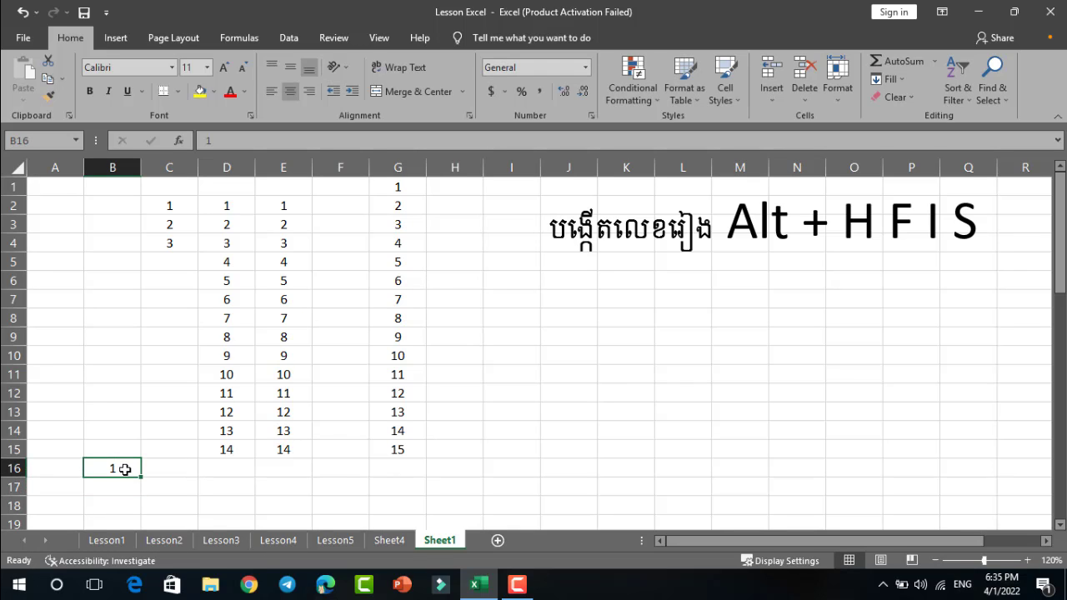
key("alt")
key("h")
key("f")
key("i")
key("s")
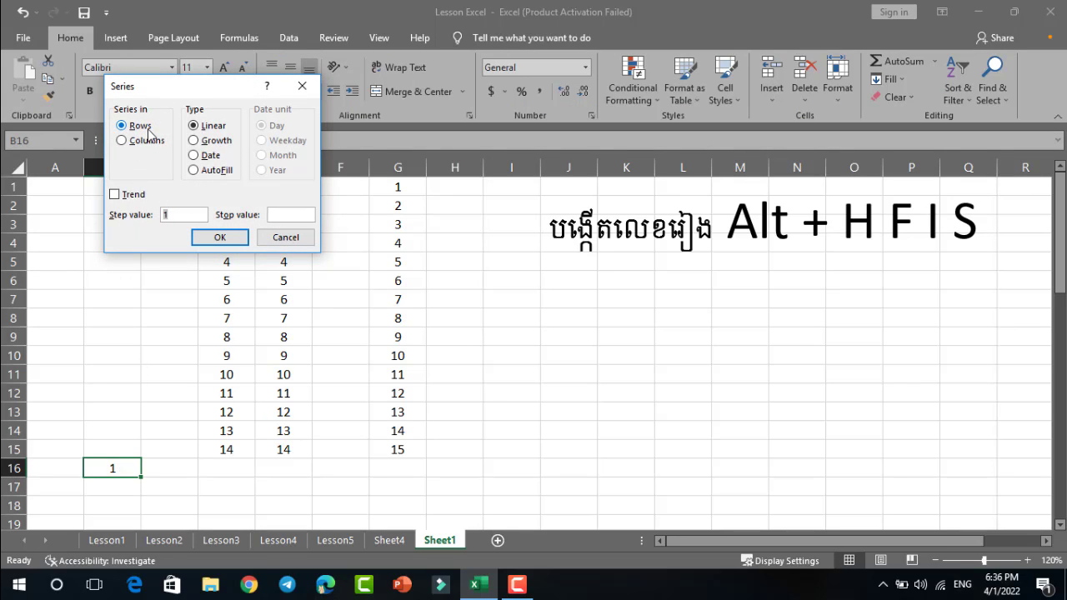
left_click(278, 217)
left_click(236, 242)
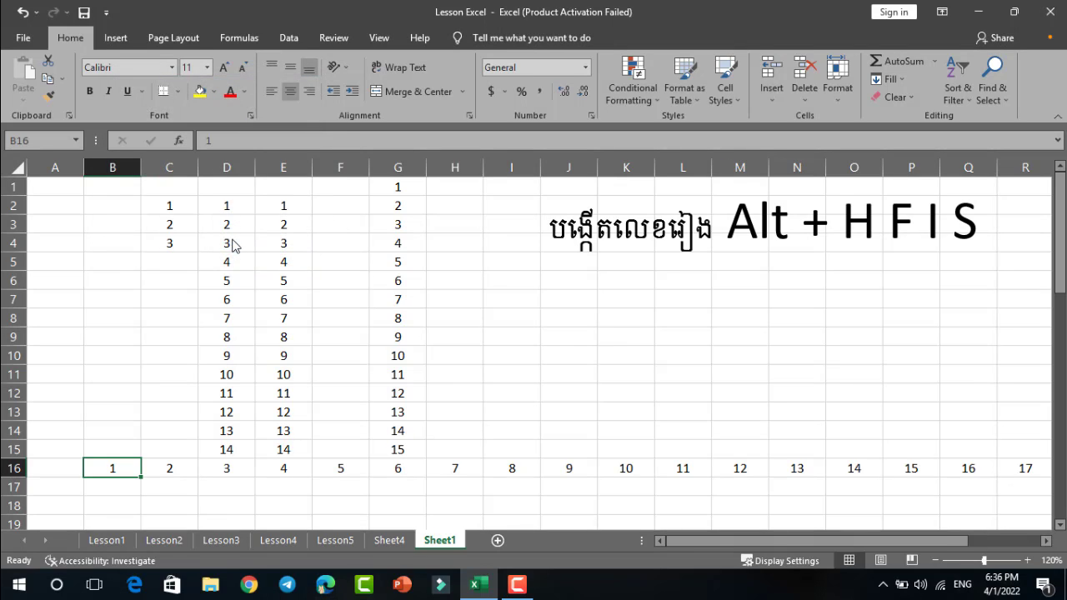
- Select row 16 to check the 1–20 values, then deselect by picking G3
scroll(630, 448, "down", 2)
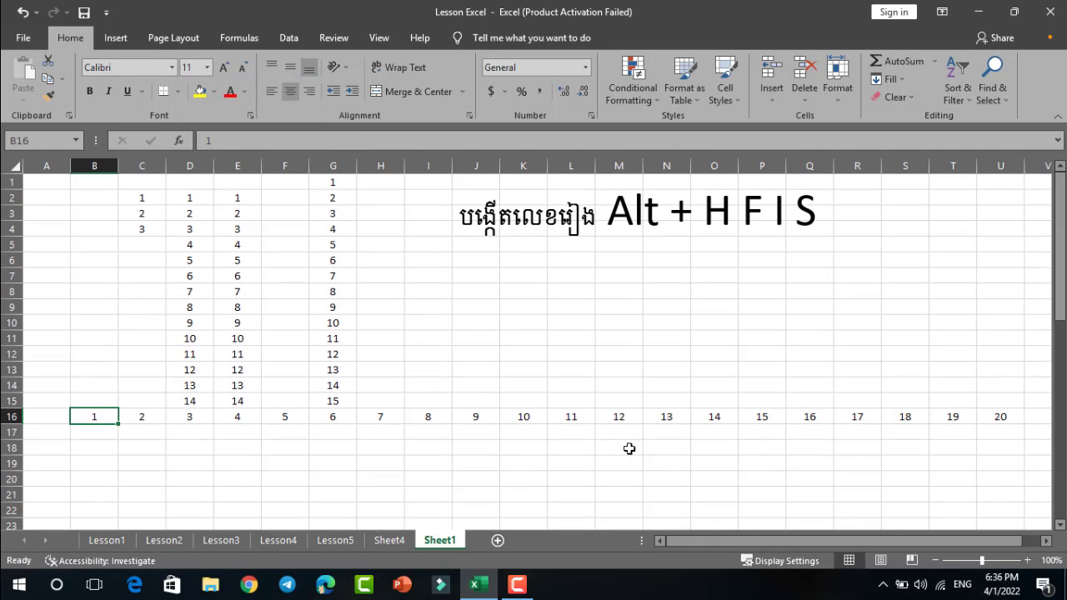
left_click_drag(992, 419, 49, 410)
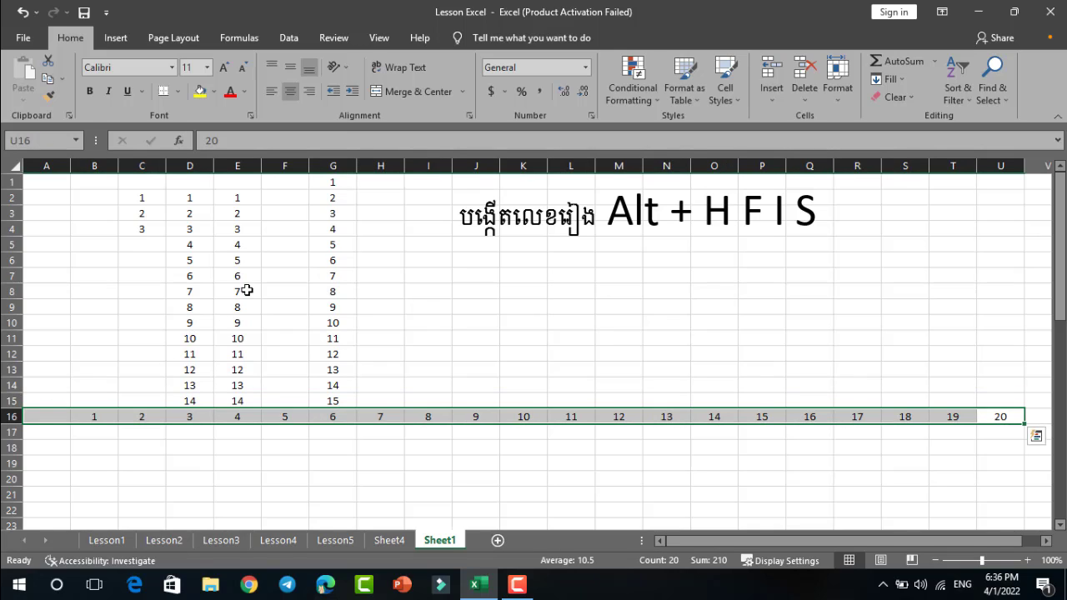
left_click(313, 216)
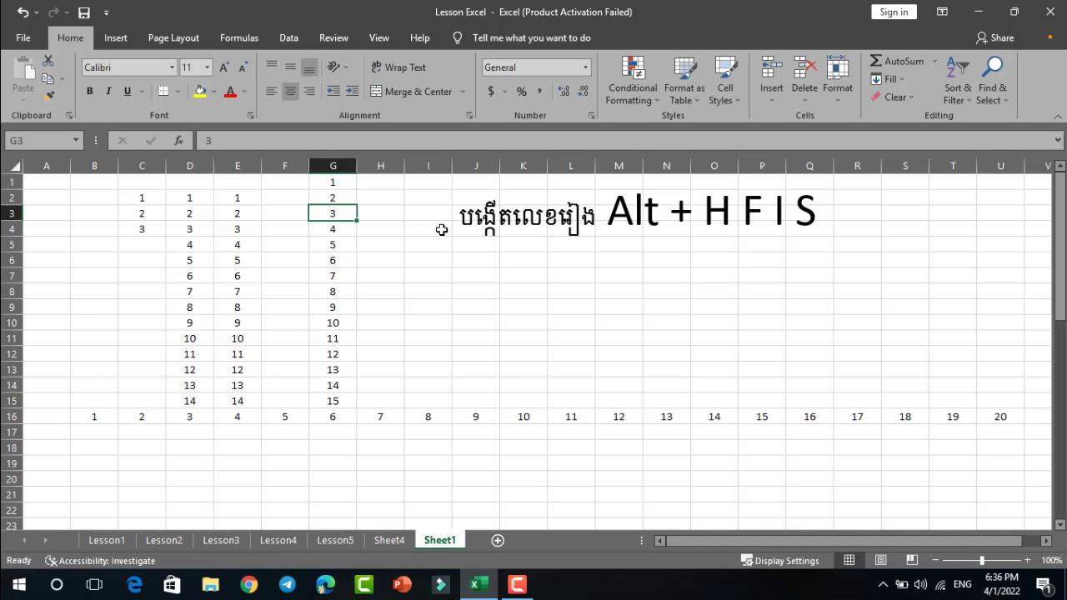
scroll(442, 229, "up", 1)
- Drag the Khmer 'Alt + H F I S' text box left to sit beside column G
scroll(441, 229, "up", 1)
left_click(593, 256)
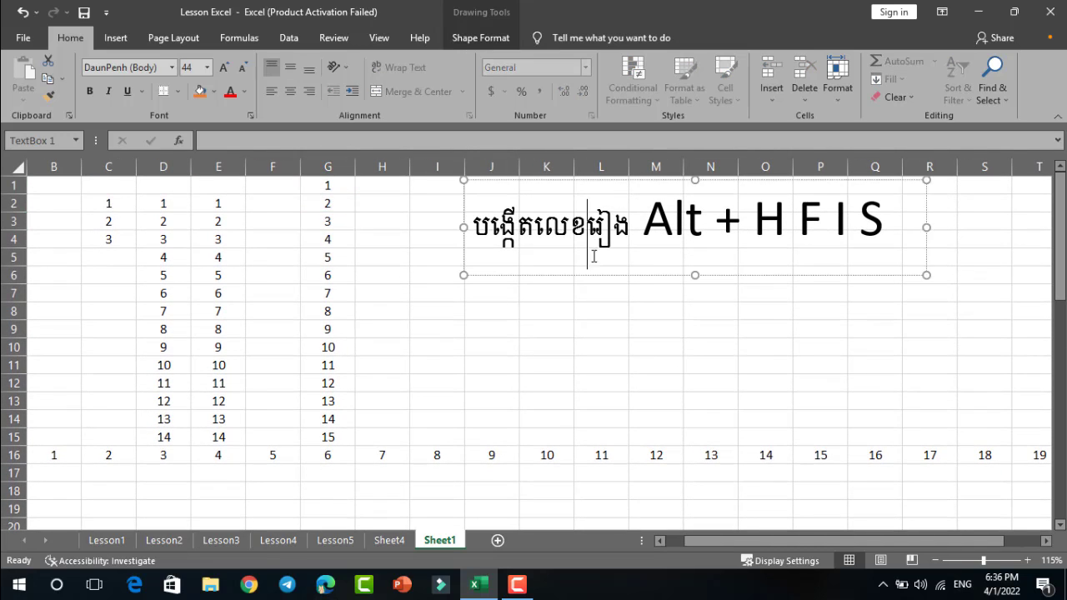
left_click_drag(589, 275, 482, 270)
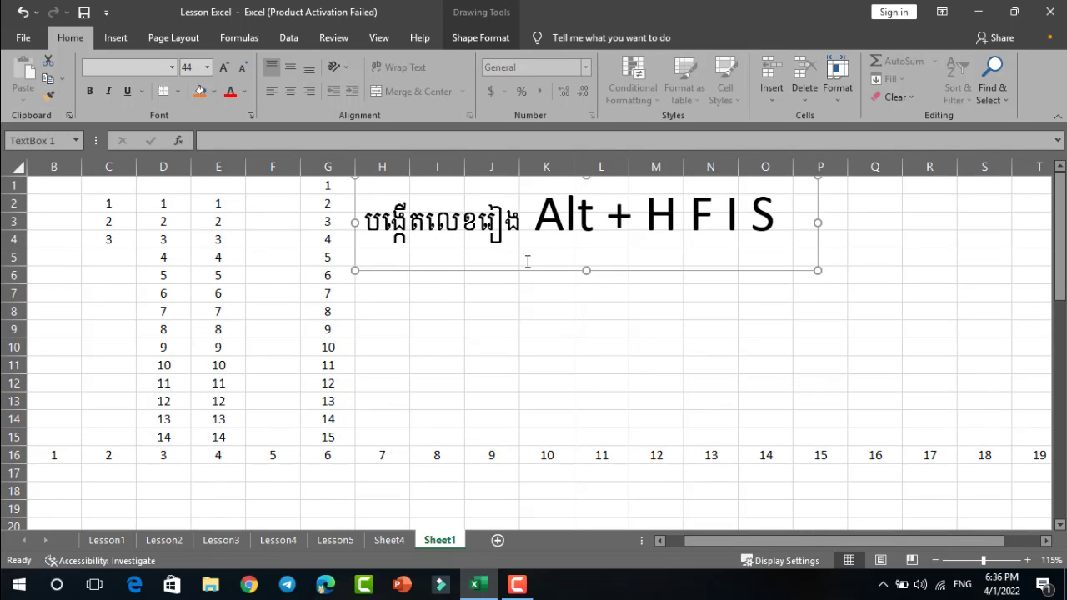